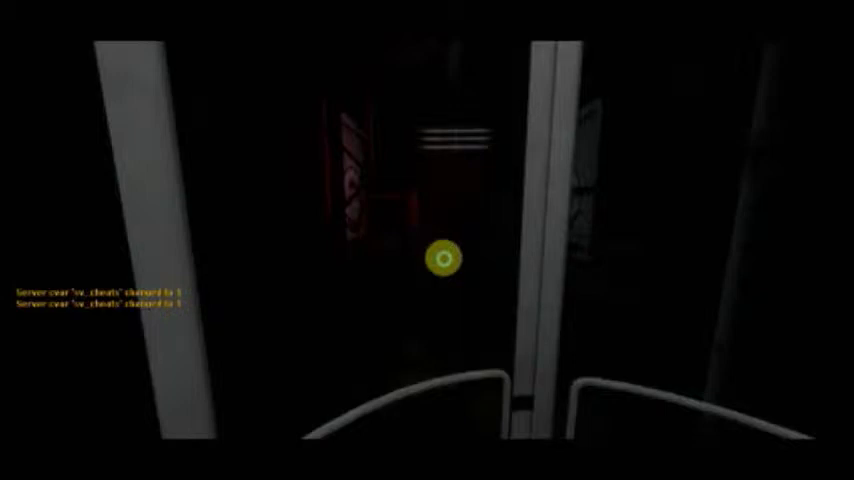
{"action": "key", "text": "Escape"}
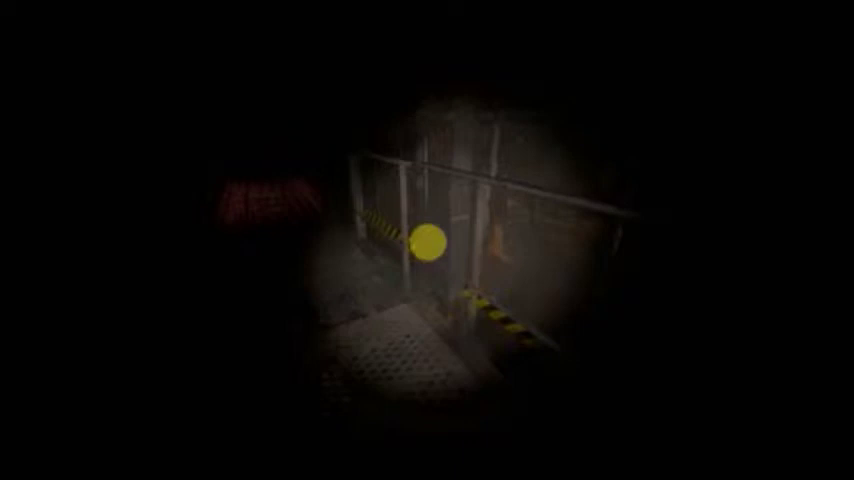
{"action": "key", "text": "Escape"}
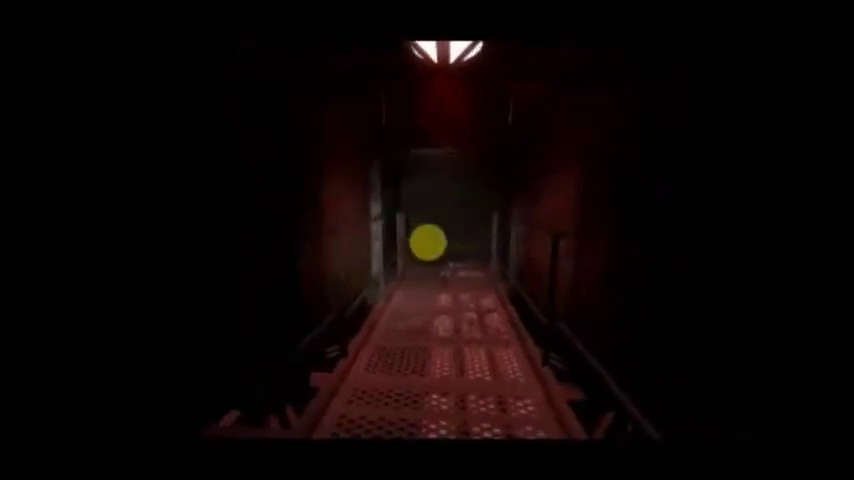
{"action": "key", "text": "w"}
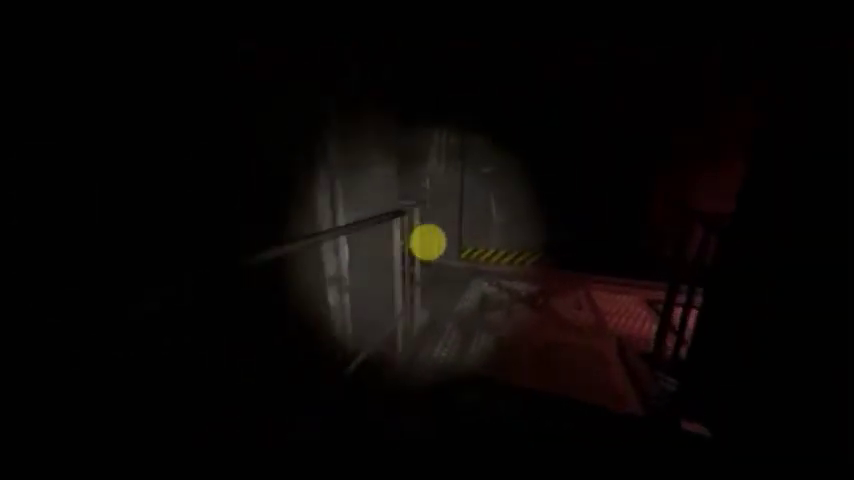